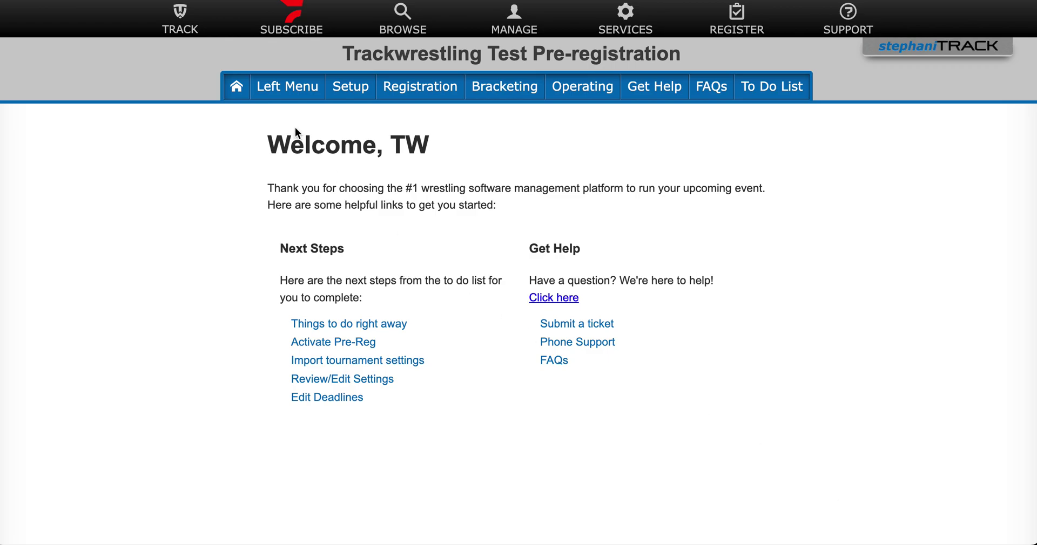
# Step: Go to Registration > Pre-Registration and log in to the event's Registration System
pyautogui.click(285, 93)
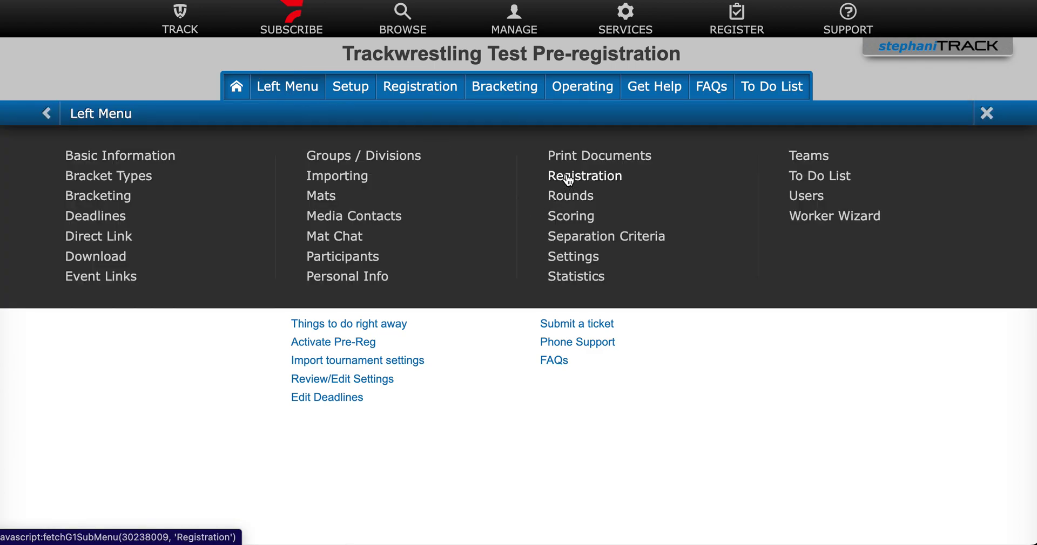
pyautogui.click(567, 177)
pyautogui.click(118, 200)
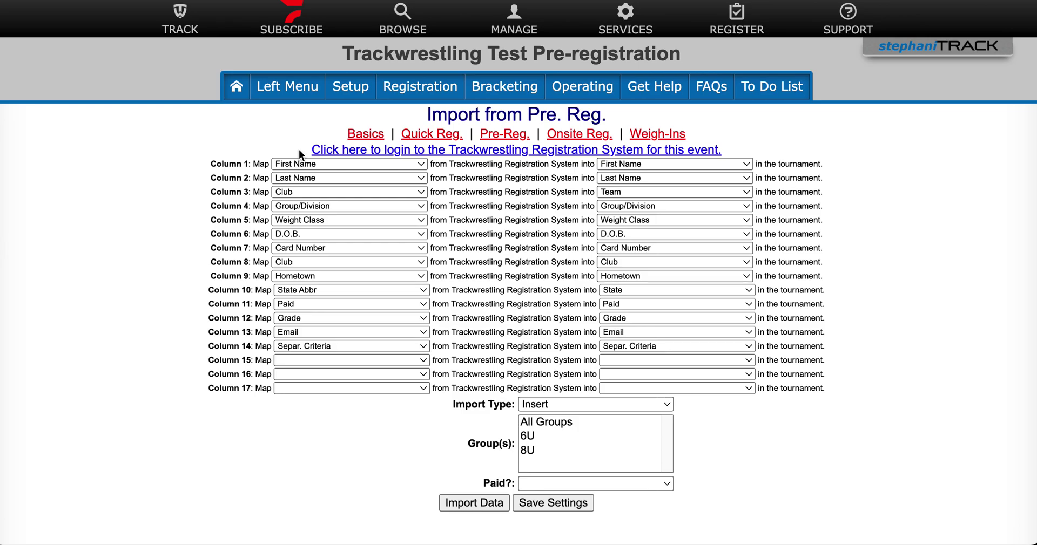
pyautogui.click(331, 153)
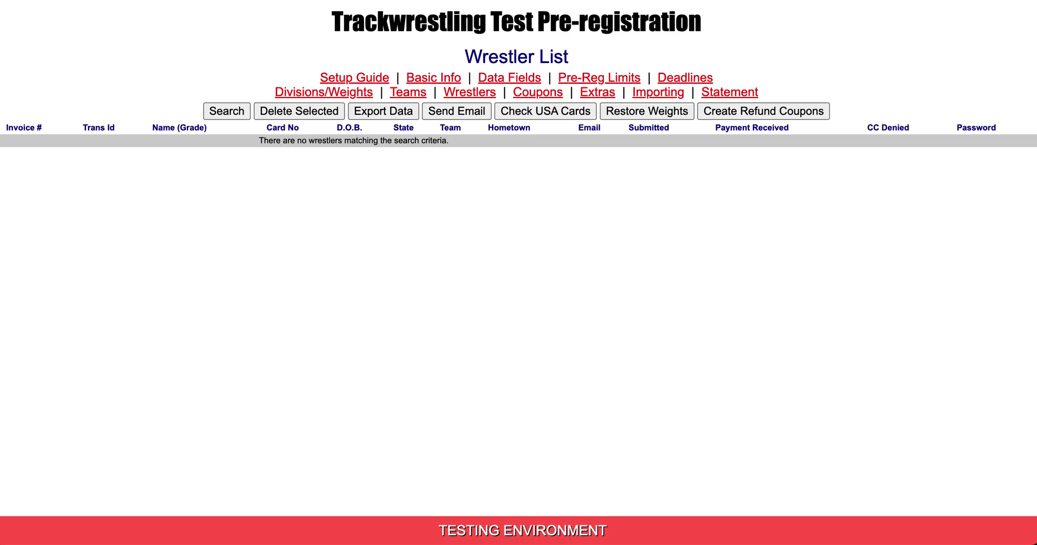
# Step: Return to the events list and open Test Pre-registration's public Pre-register page
pyautogui.hotkey('alt', 'Left')
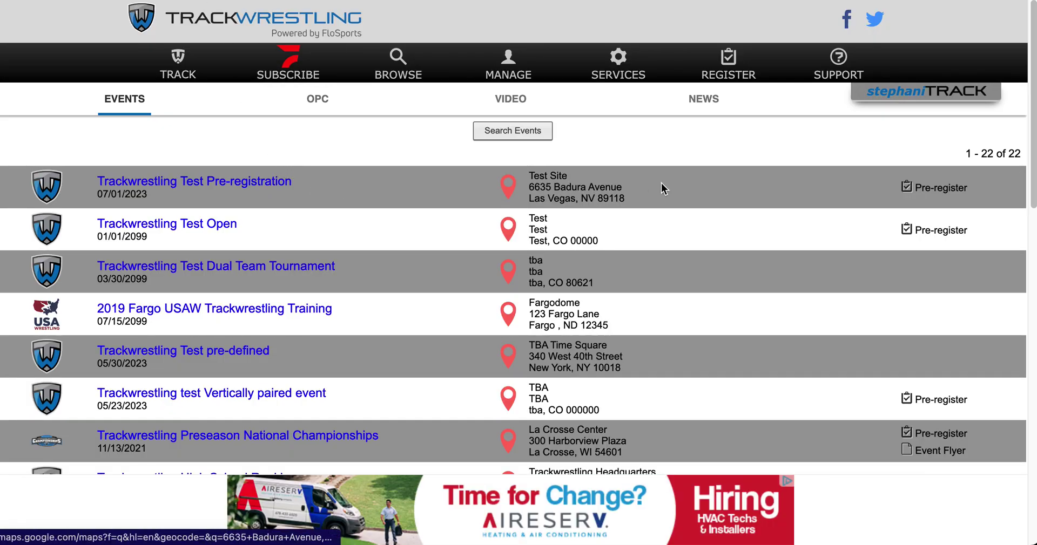
pyautogui.click(943, 195)
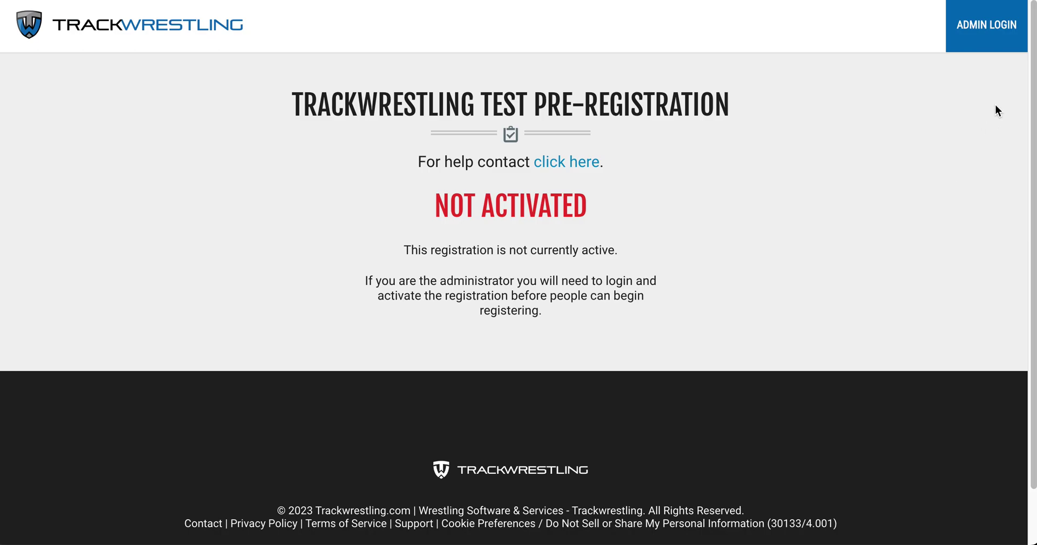
# Step: Log in as registration admin and review the pre-registration Setup Guide checklist
pyautogui.click(985, 32)
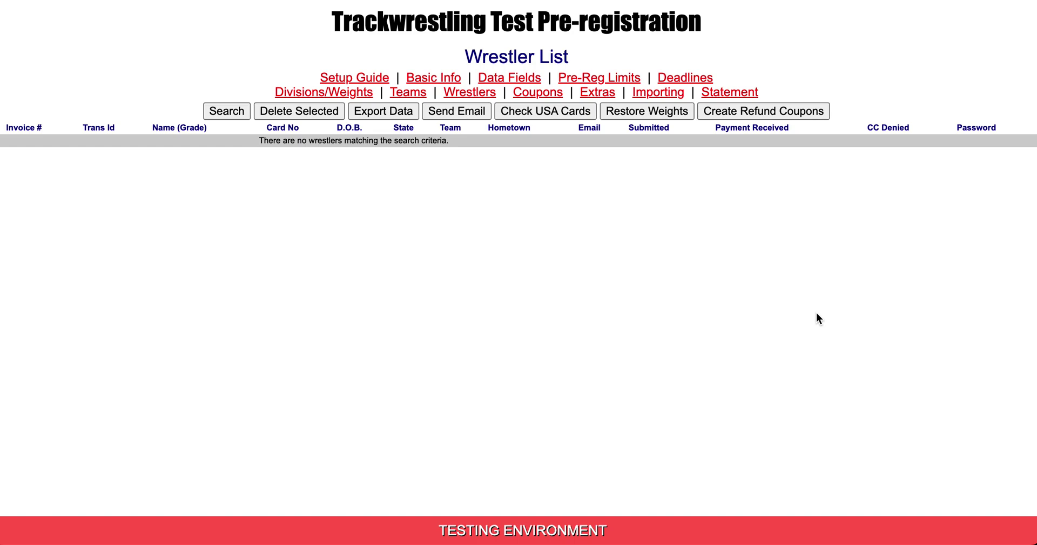
pyautogui.click(370, 80)
# Step: Save a pre-registration limit of 300 entries under Pre-Reg Limits
pyautogui.click(575, 83)
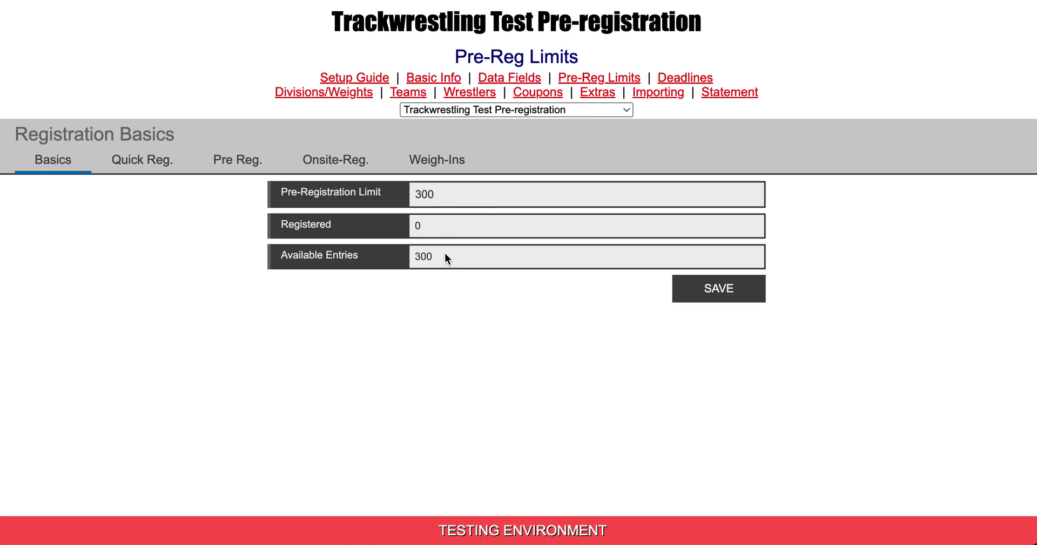
pyautogui.click(708, 288)
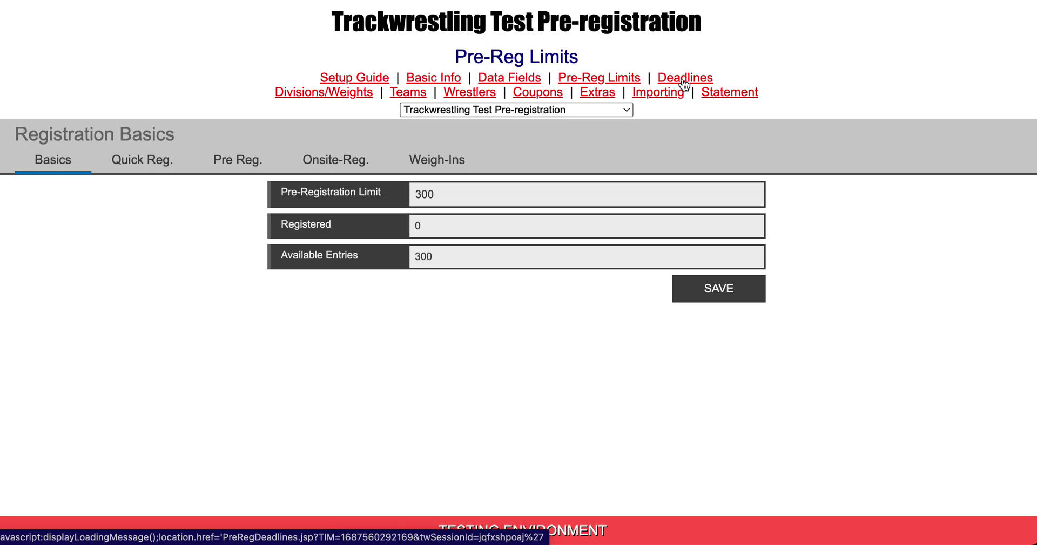
pyautogui.click(507, 85)
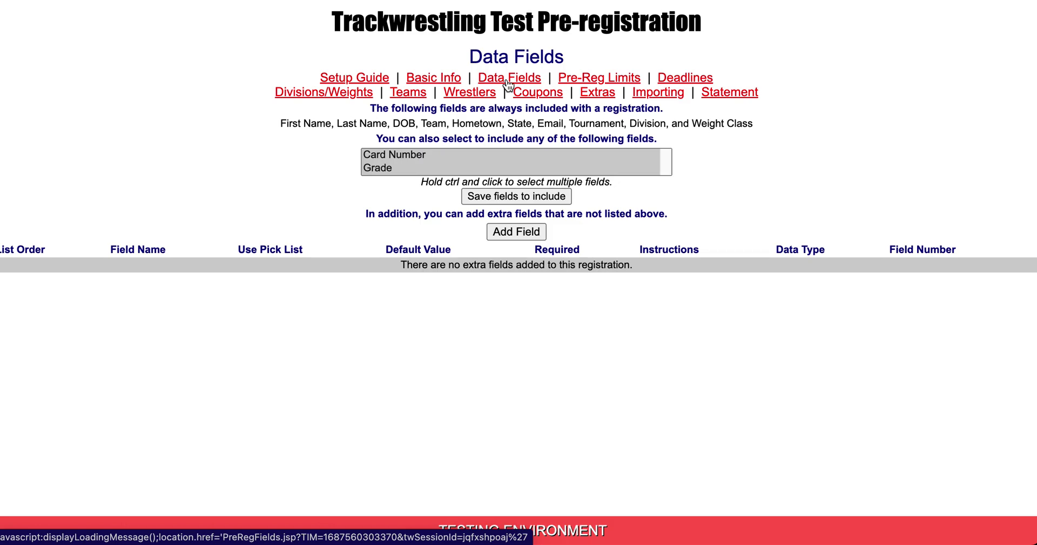
# Step: Add a new registration field named Actual Weight with Use Pick List set to No
pyautogui.click(506, 235)
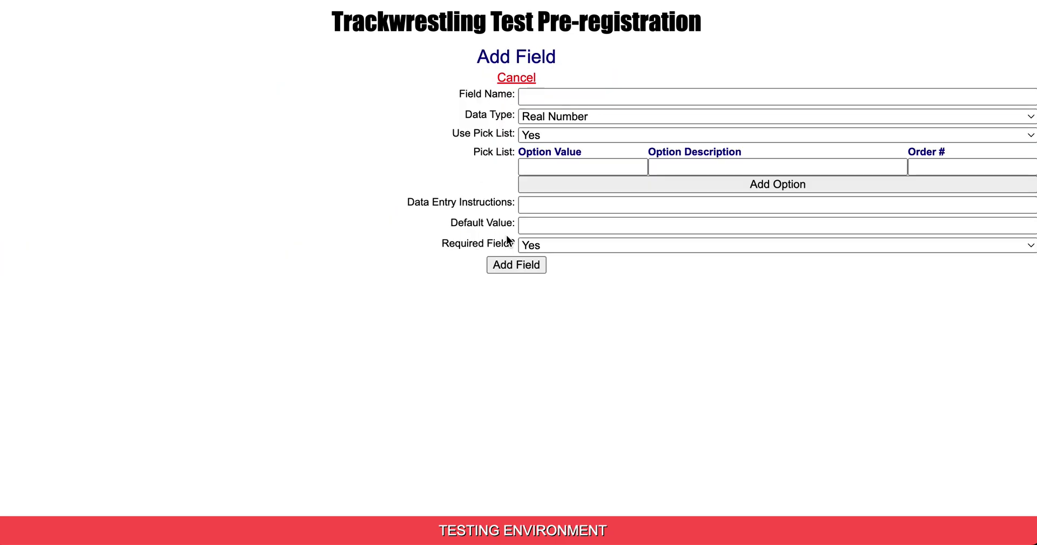
pyautogui.click(534, 98)
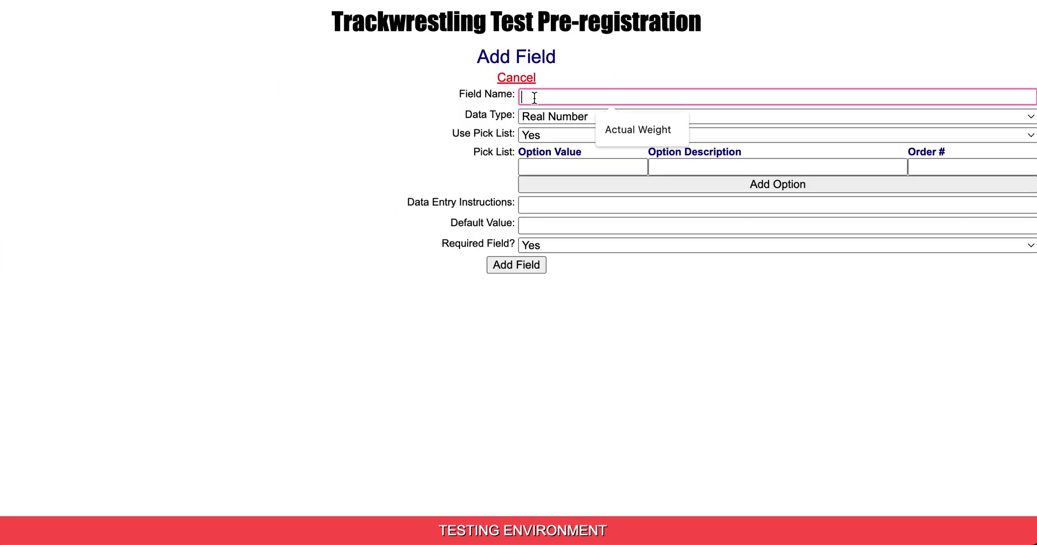
pyautogui.click(616, 128)
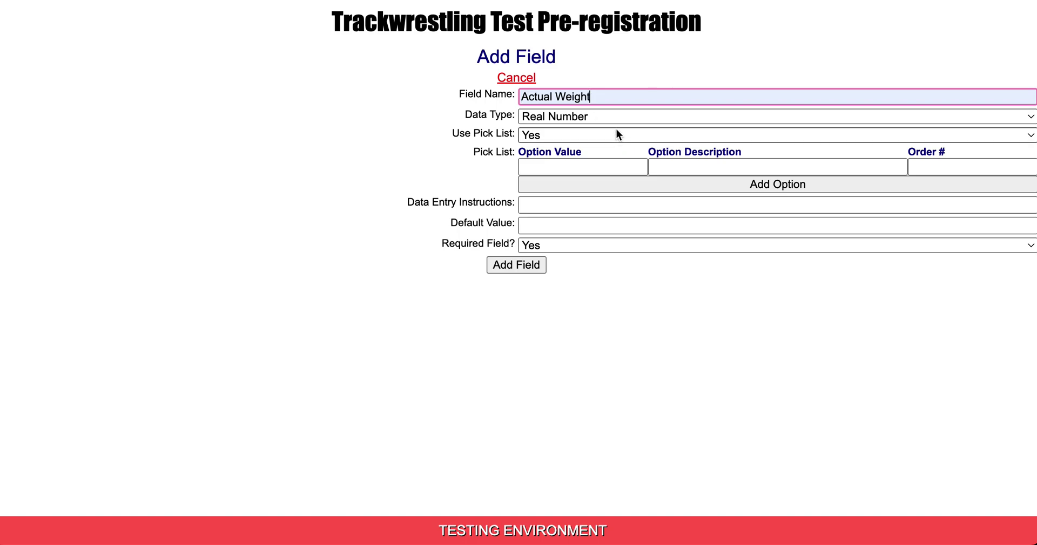
pyautogui.click(556, 135)
pyautogui.click(549, 156)
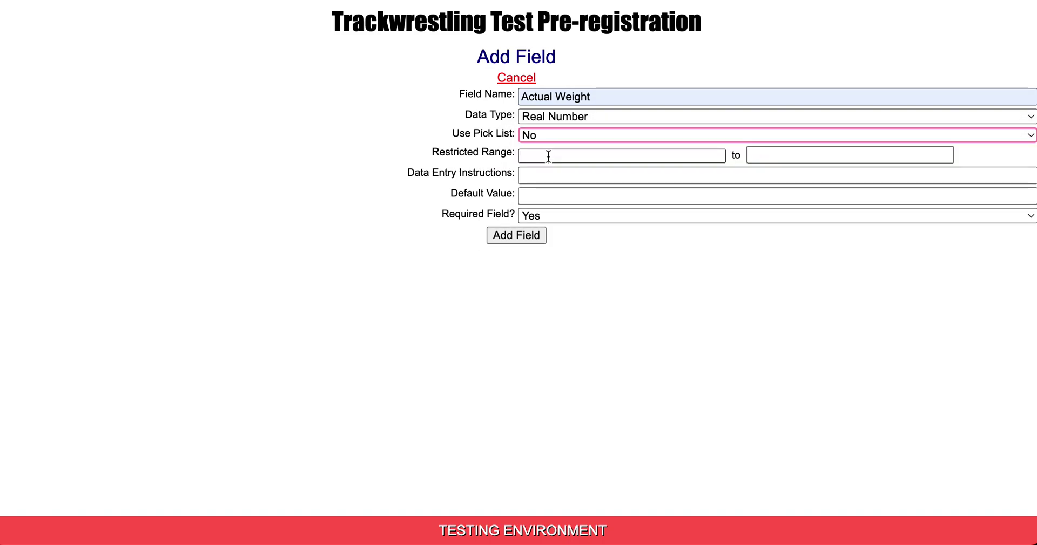
# Step: Limit Actual Weight to 30–300, add actual-weight entry instructions, and save the field
pyautogui.click(546, 157)
pyautogui.write('30')
pyautogui.press('Tab')
pyautogui.write('300')
pyautogui.press('Tab')
pyautogui.click(537, 176)
pyautogui.click(625, 211)
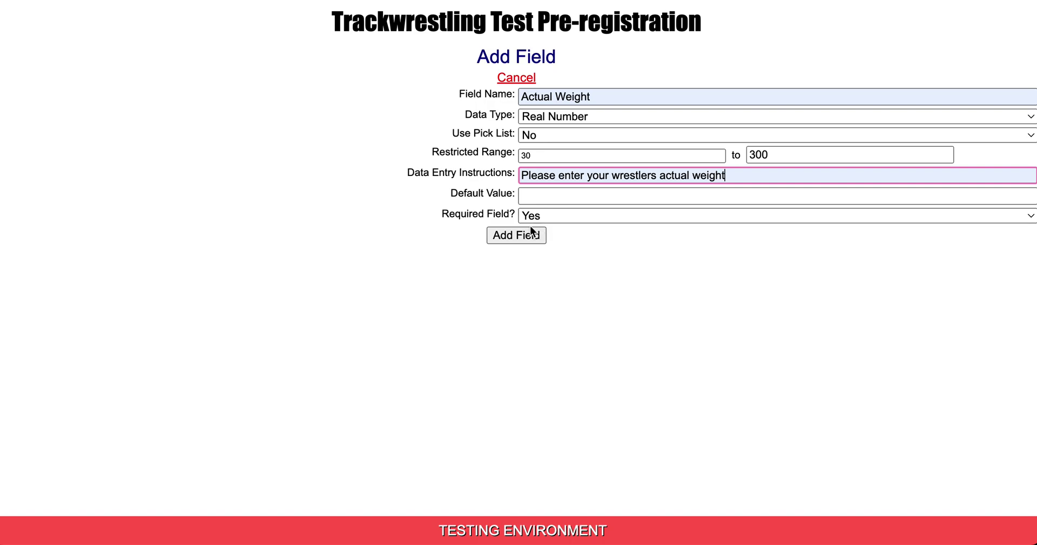
pyautogui.click(529, 236)
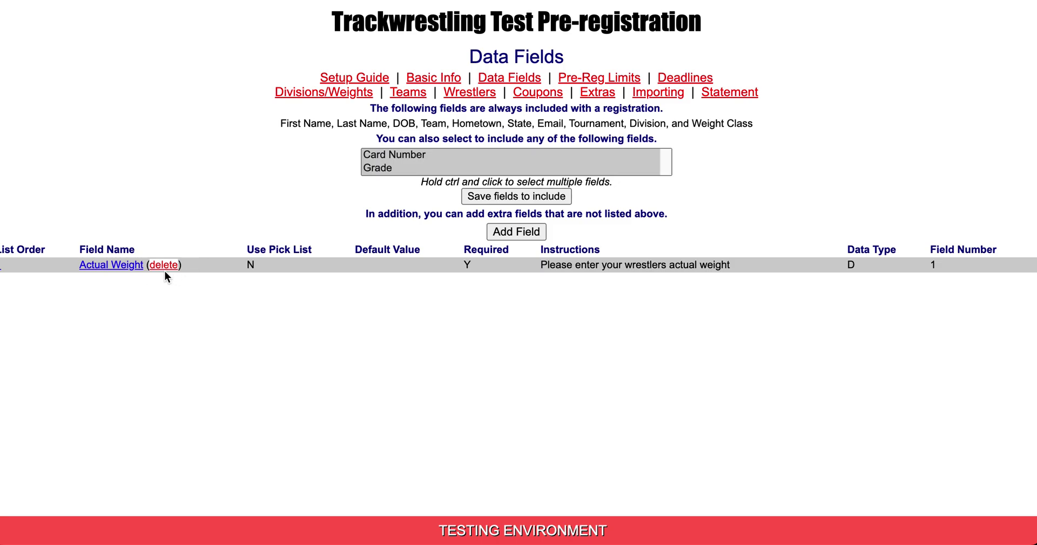
pyautogui.click(436, 85)
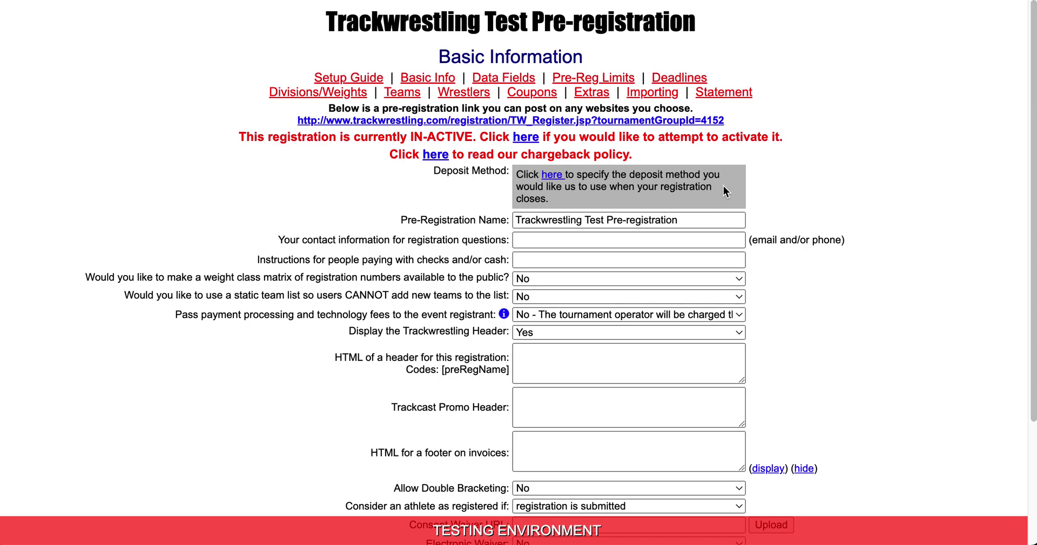
# Step: Start entering contact information on the Basic Information page
pyautogui.click(545, 239)
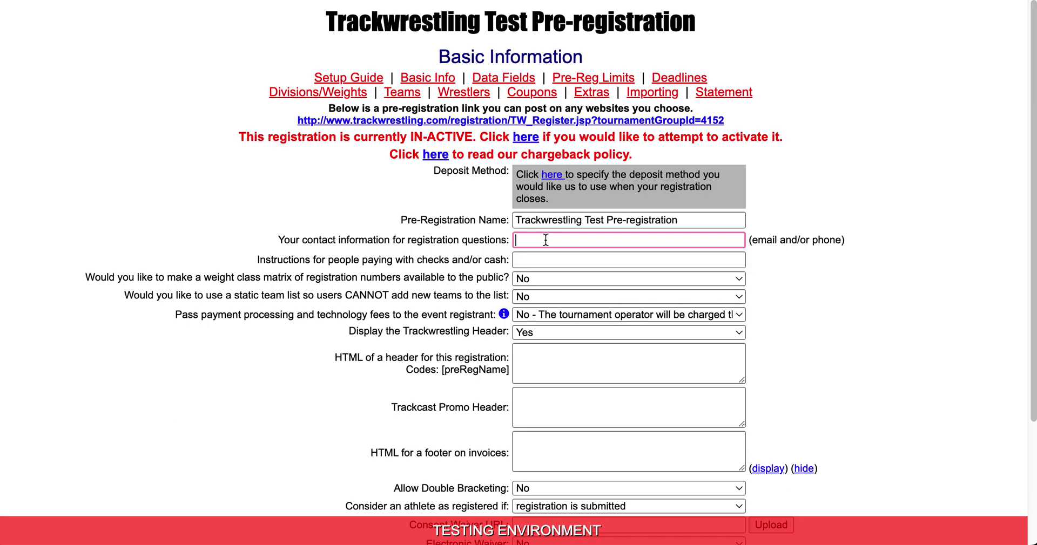
# Step: Enter a contact e-mail, set check/cash instructions to 'Pay at door', and save
pyautogui.click(522, 260)
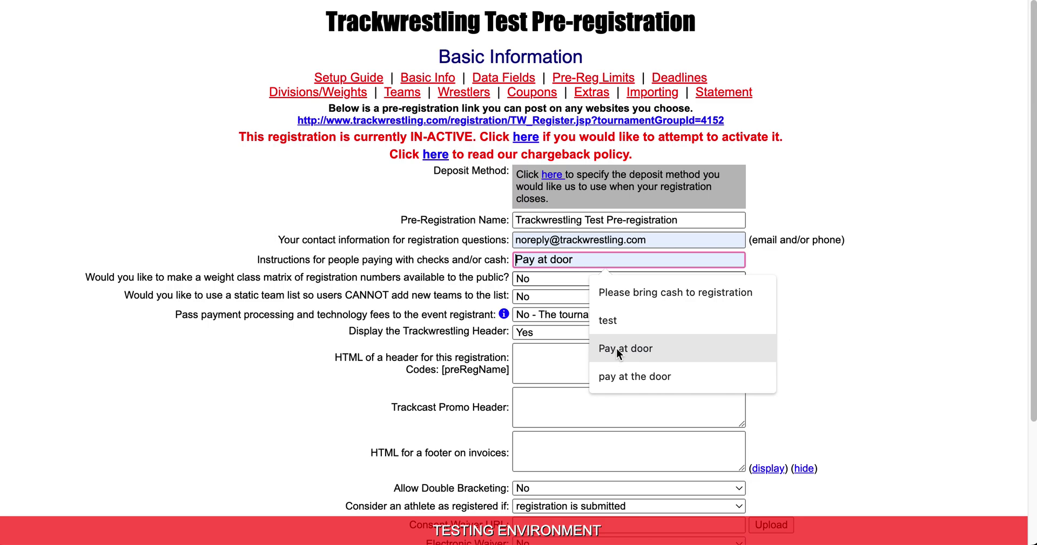
pyautogui.click(616, 348)
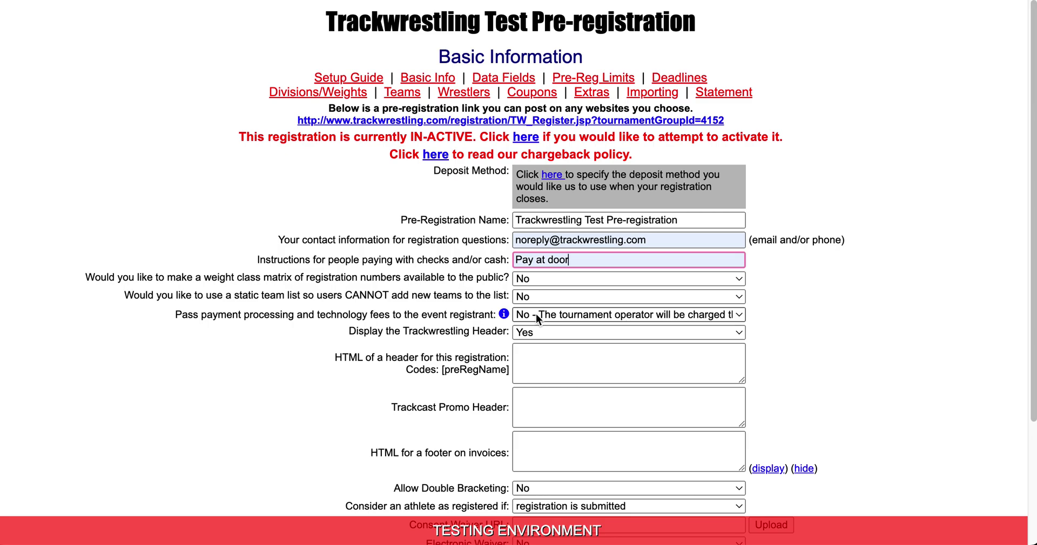
pyautogui.scroll(-2, 638, 327)
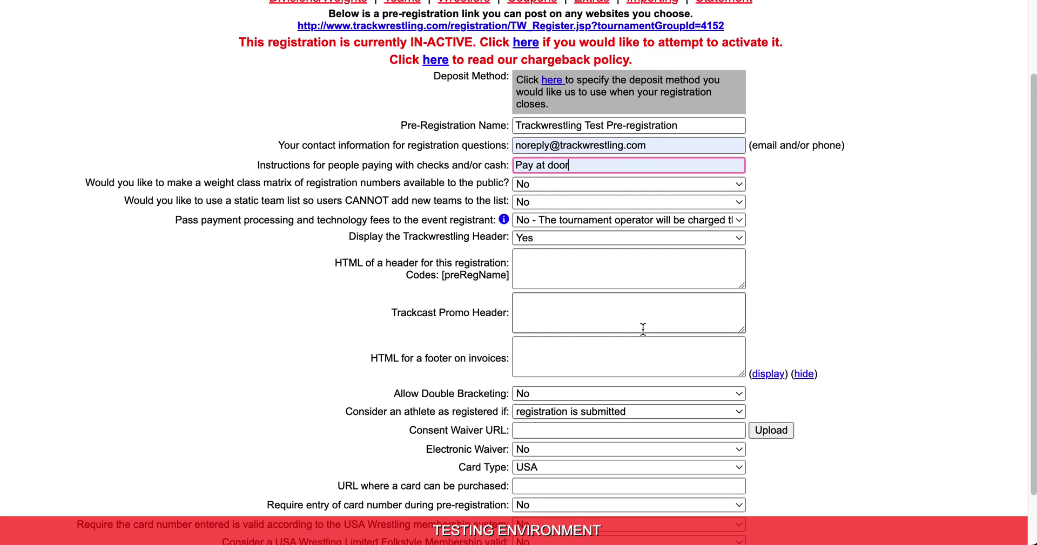
pyautogui.scroll(-2, 642, 328)
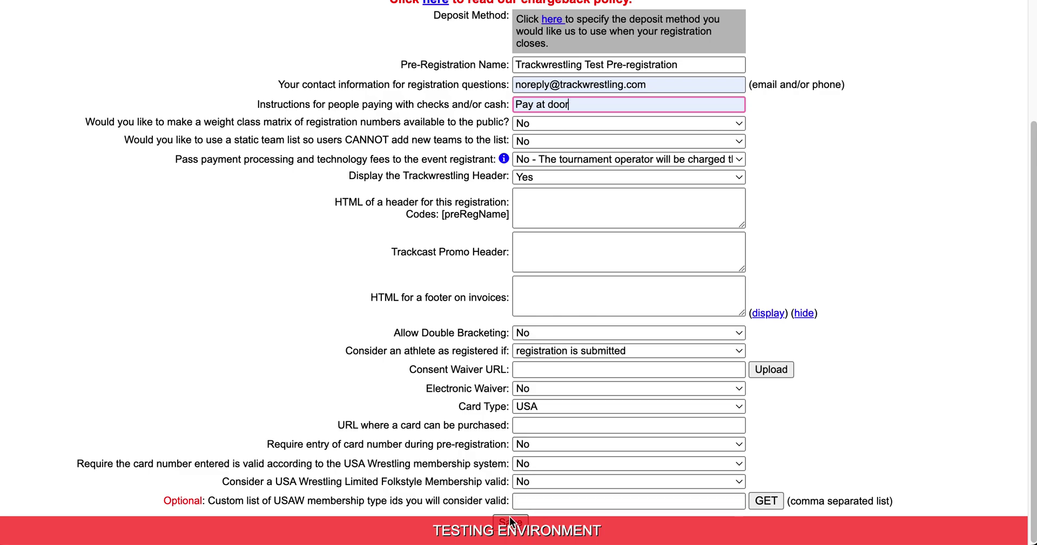
pyautogui.click(510, 522)
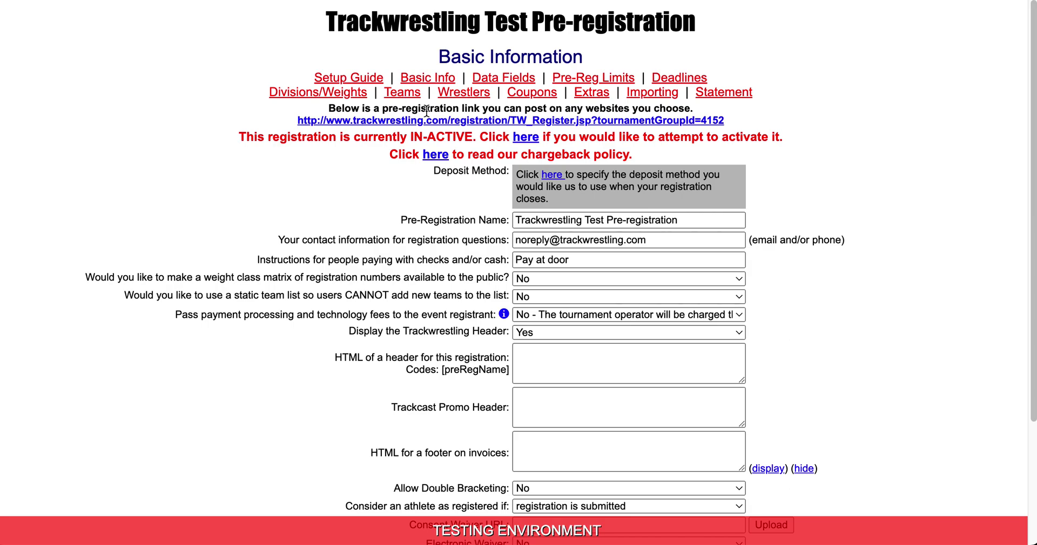
# Step: Use the IN-ACTIVE notice's 'here' link to begin activating the registration
pyautogui.click(525, 139)
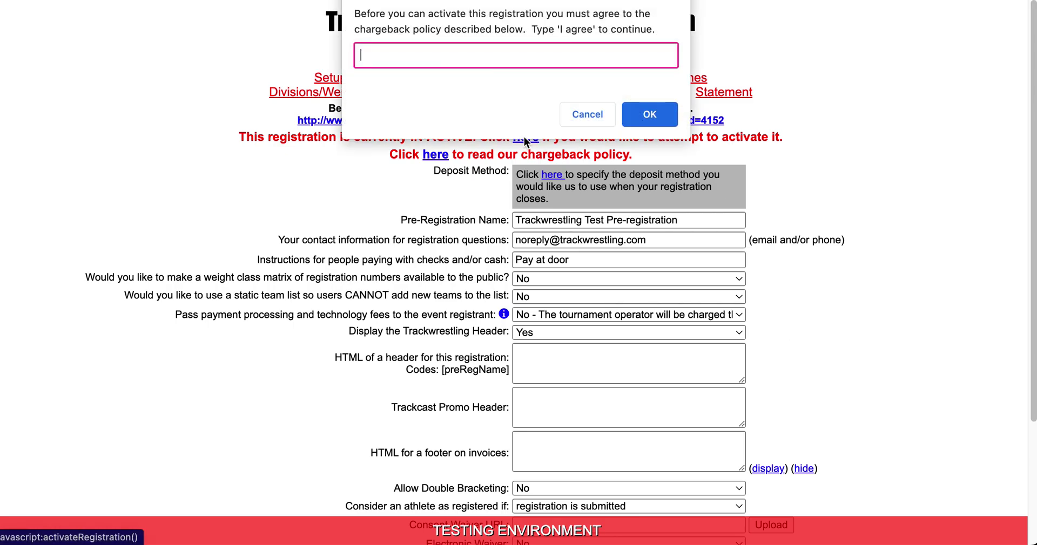
# Step: Accept the chargeback policy with 'I agree', then dismiss the 6U missing-weight-classes warning
pyautogui.write('I agree')
pyautogui.click(657, 113)
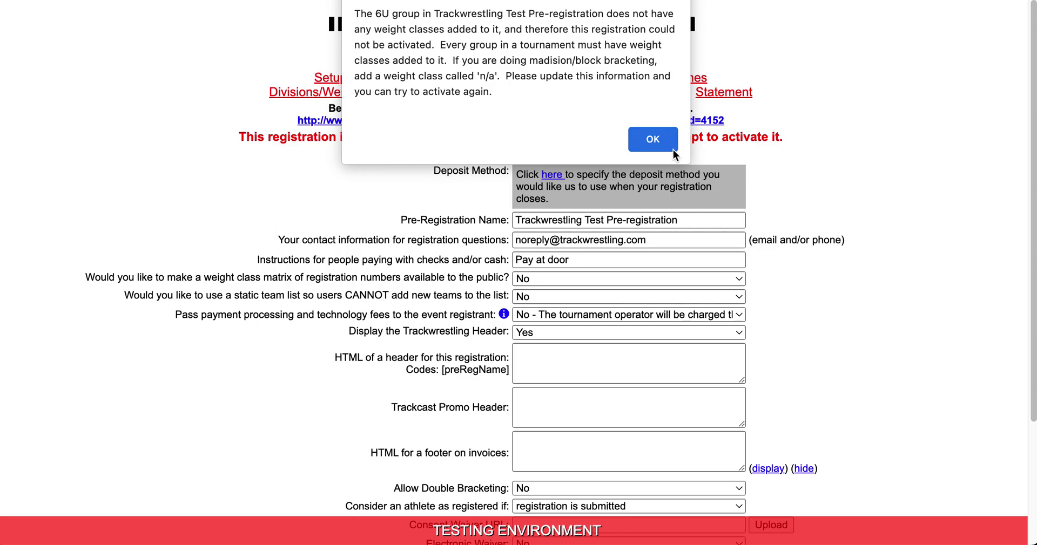
pyautogui.click(660, 140)
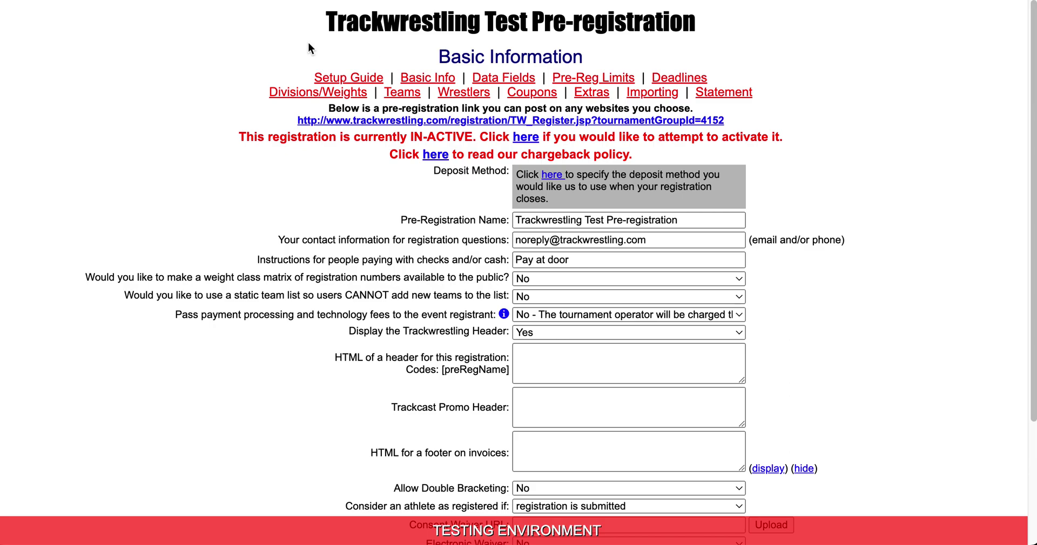
pyautogui.click(316, 95)
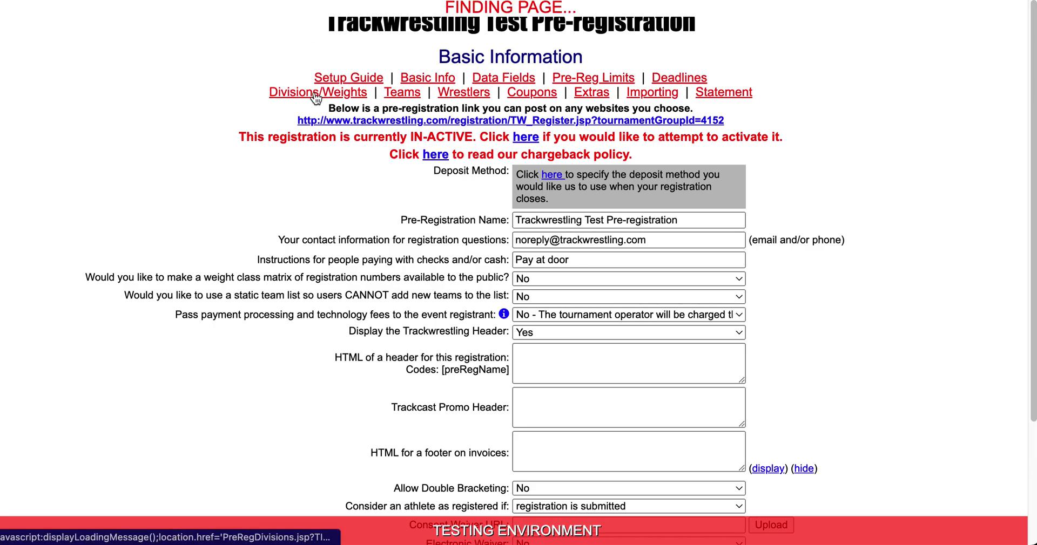
# Step: Add an 'n/a' weight class to the 6U group in Divisions/Weights
pyautogui.click(145, 246)
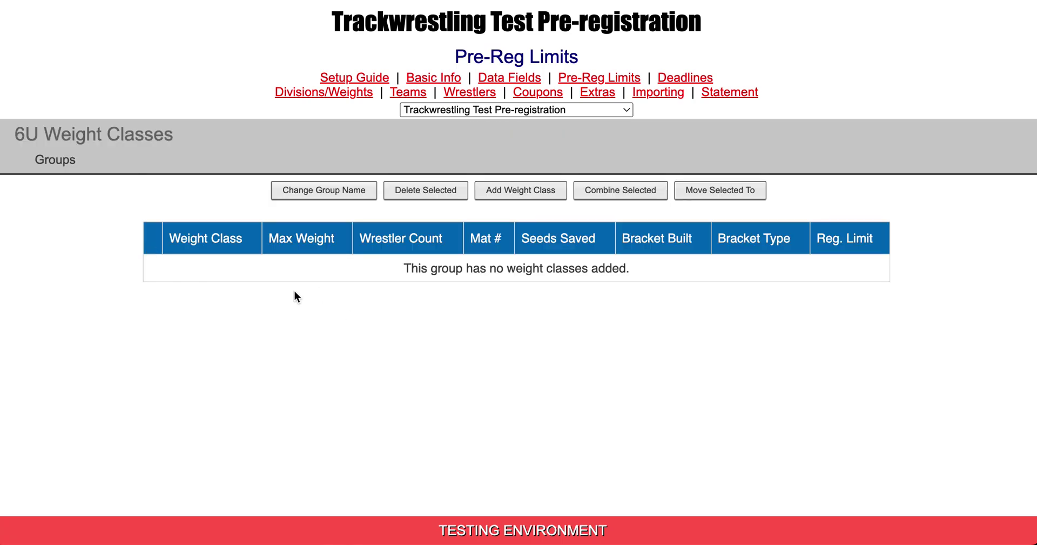
pyautogui.click(508, 194)
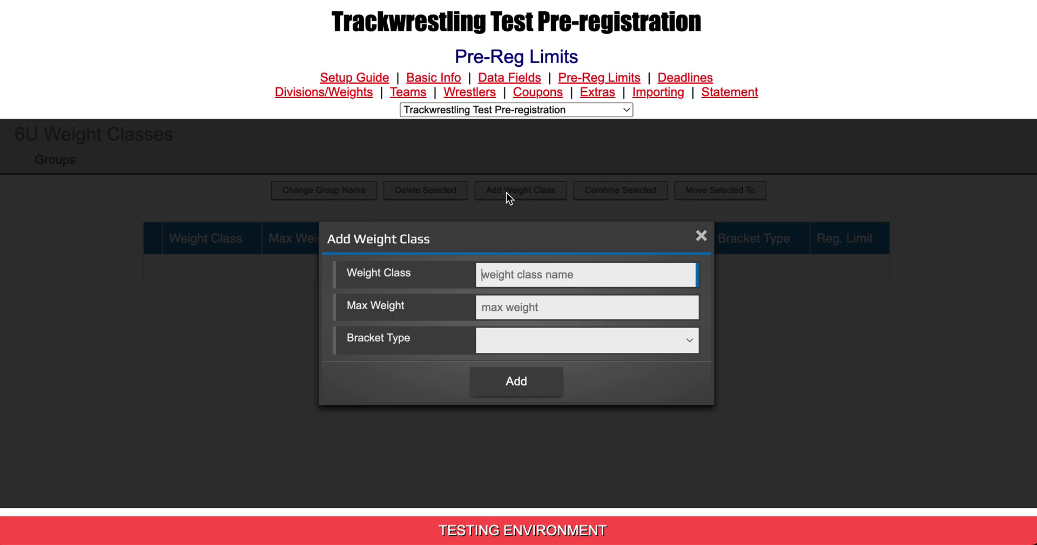
pyautogui.write('n/a')
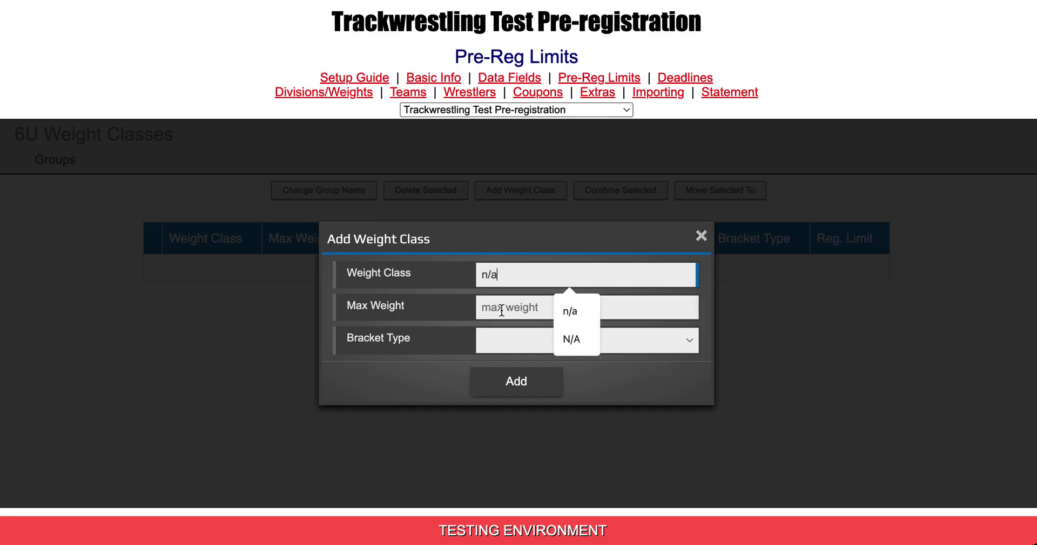
pyautogui.click(536, 382)
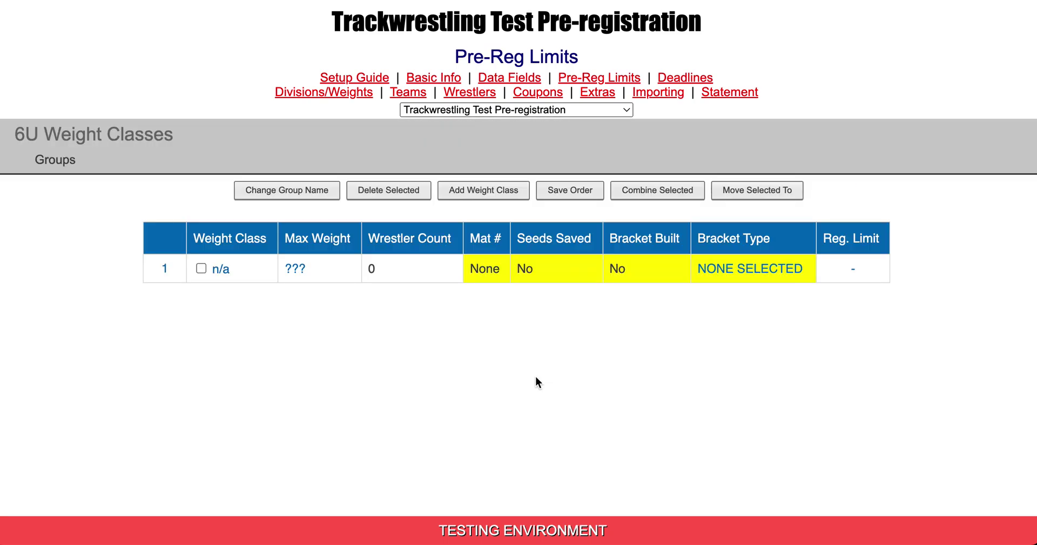
pyautogui.click(439, 81)
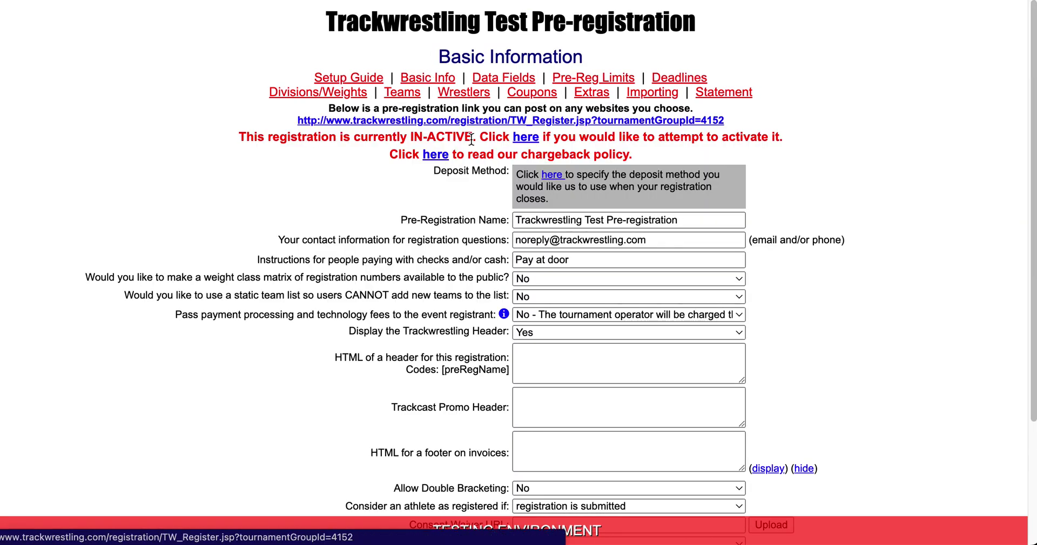
# Step: Activate the pre-registration by entering 'I agree' to the chargeback policy and dismiss the success alert
pyautogui.click(519, 139)
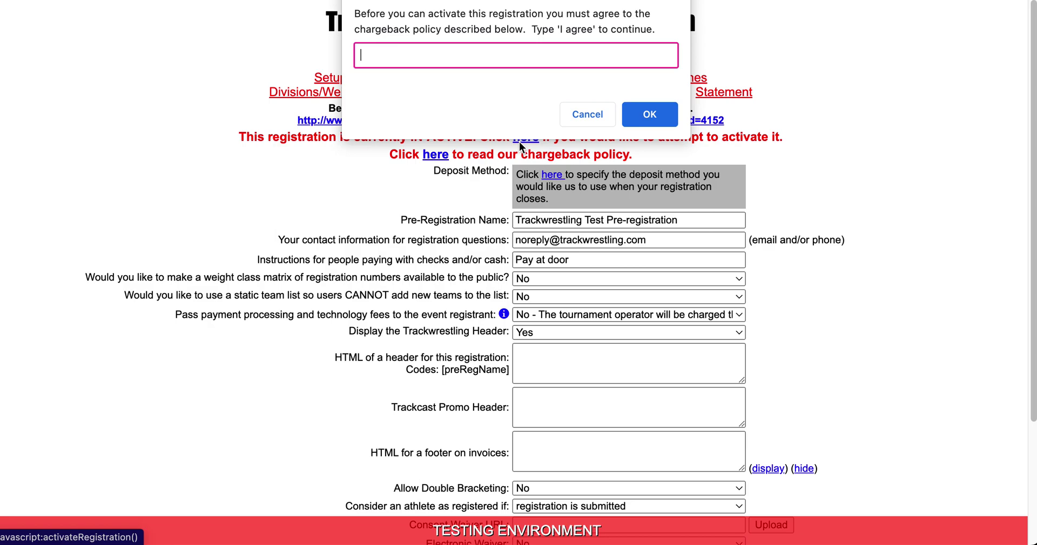
pyautogui.write('I ager')
pyautogui.press('BackSpace')
pyautogui.press('BackSpace')
pyautogui.write('ree')
pyautogui.press('Return')
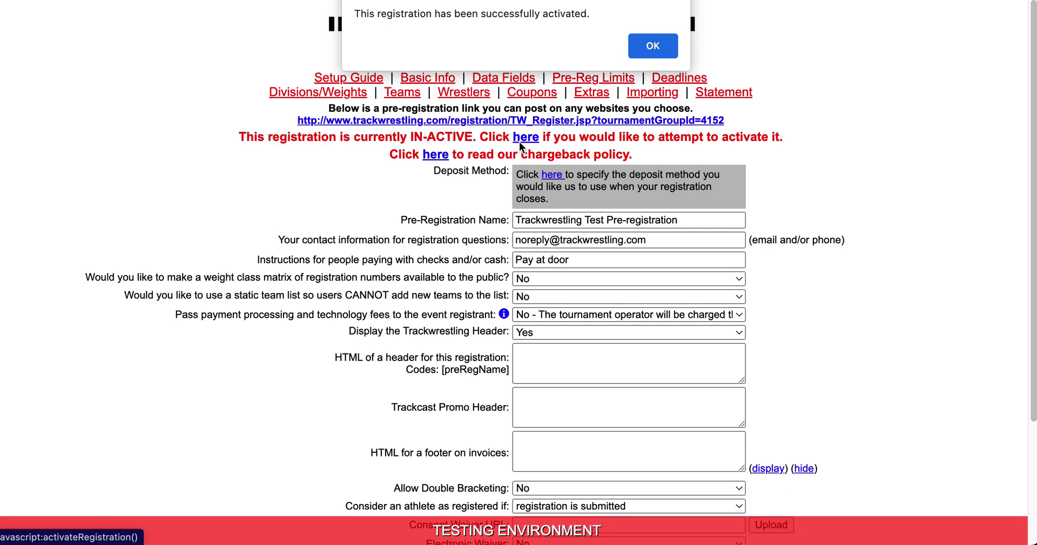
pyautogui.click(652, 46)
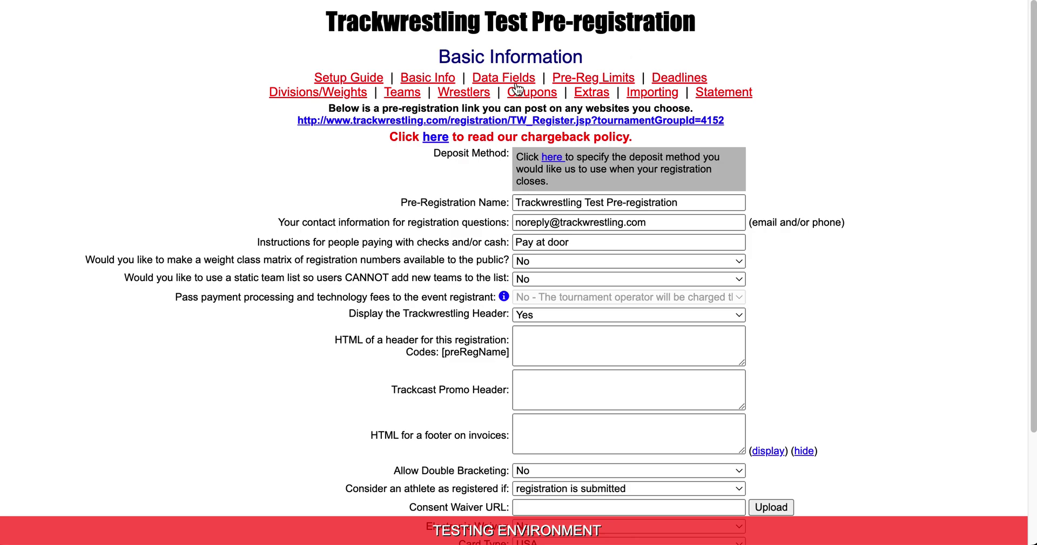
# Step: Open the public pre-registration link from the registration link's right-click menu
pyautogui.rightClick(371, 124)
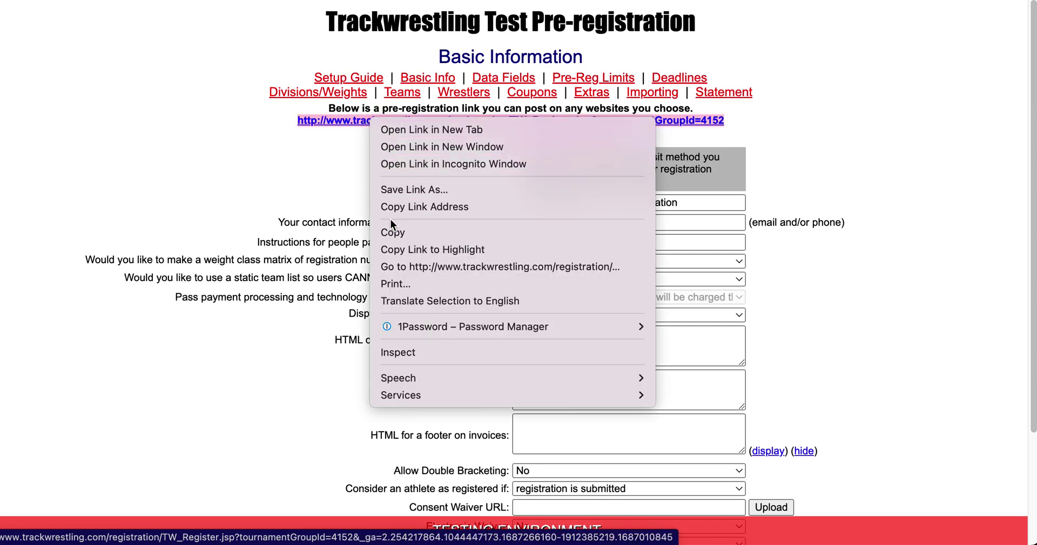
pyautogui.click(351, 122)
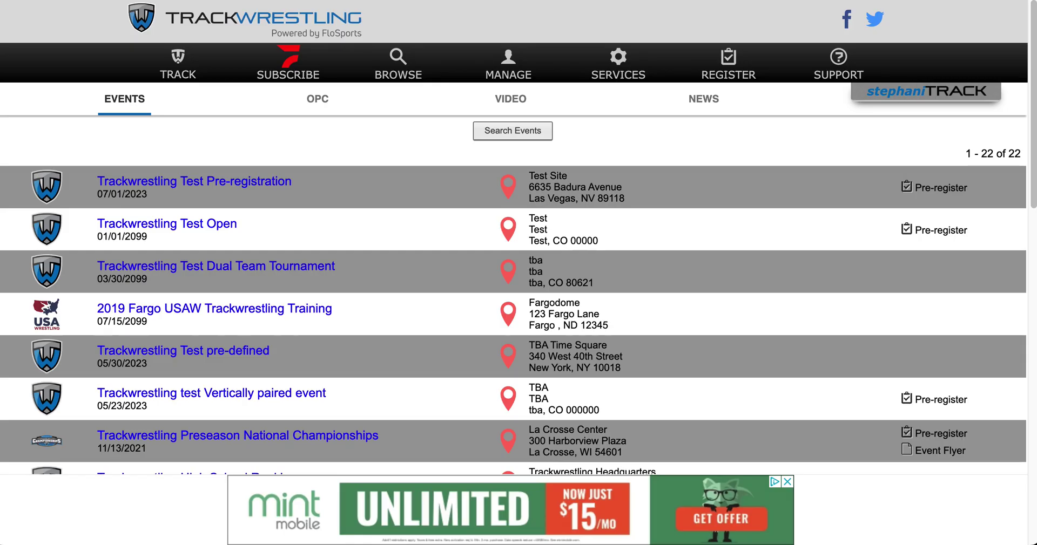
# Step: Choose Pre-register on the Trackwrestling Test Pre-registration row
pyautogui.click(932, 194)
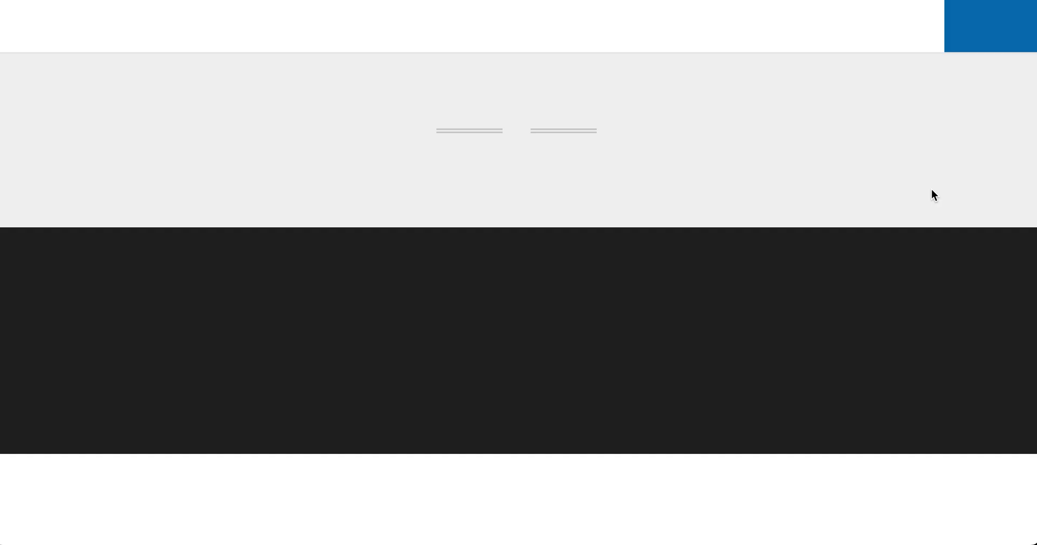